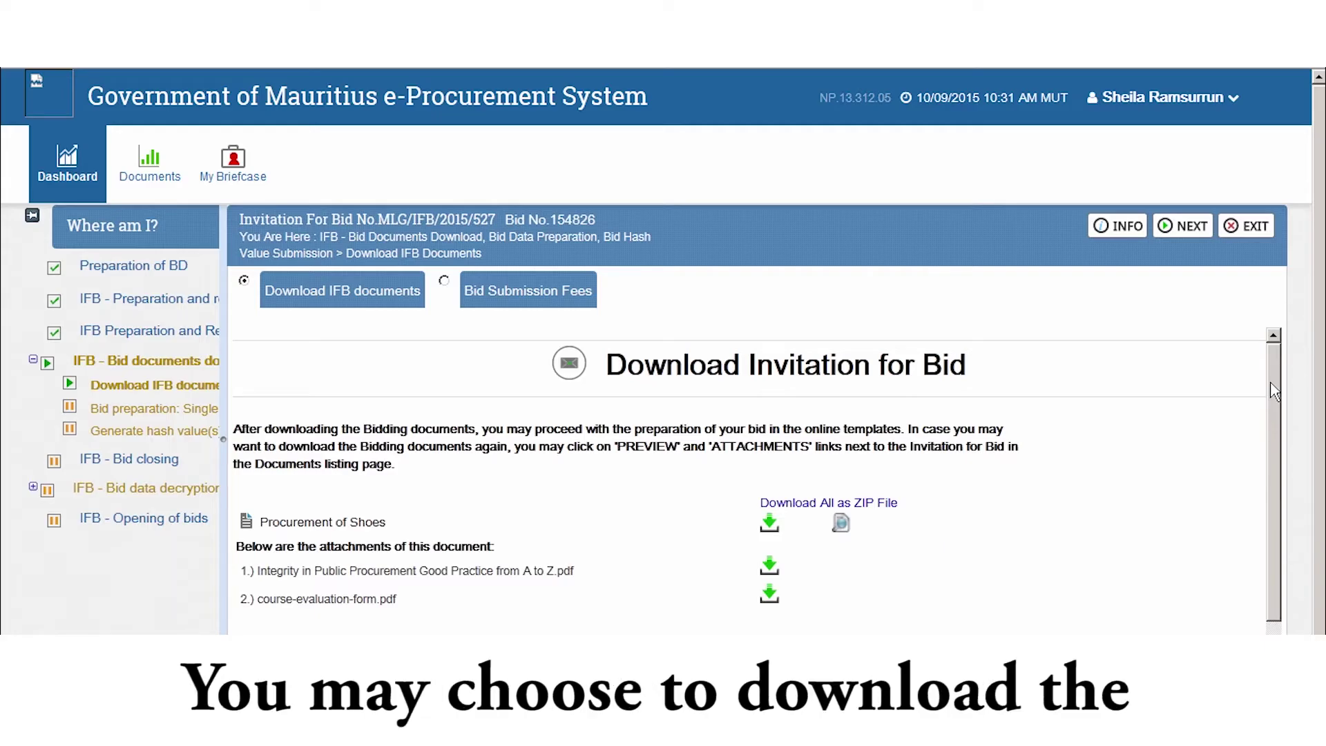
Step: Download all Procurement of Shoes bid documents as a single ZIP file and save it
scroll(1274, 390, down, 1)
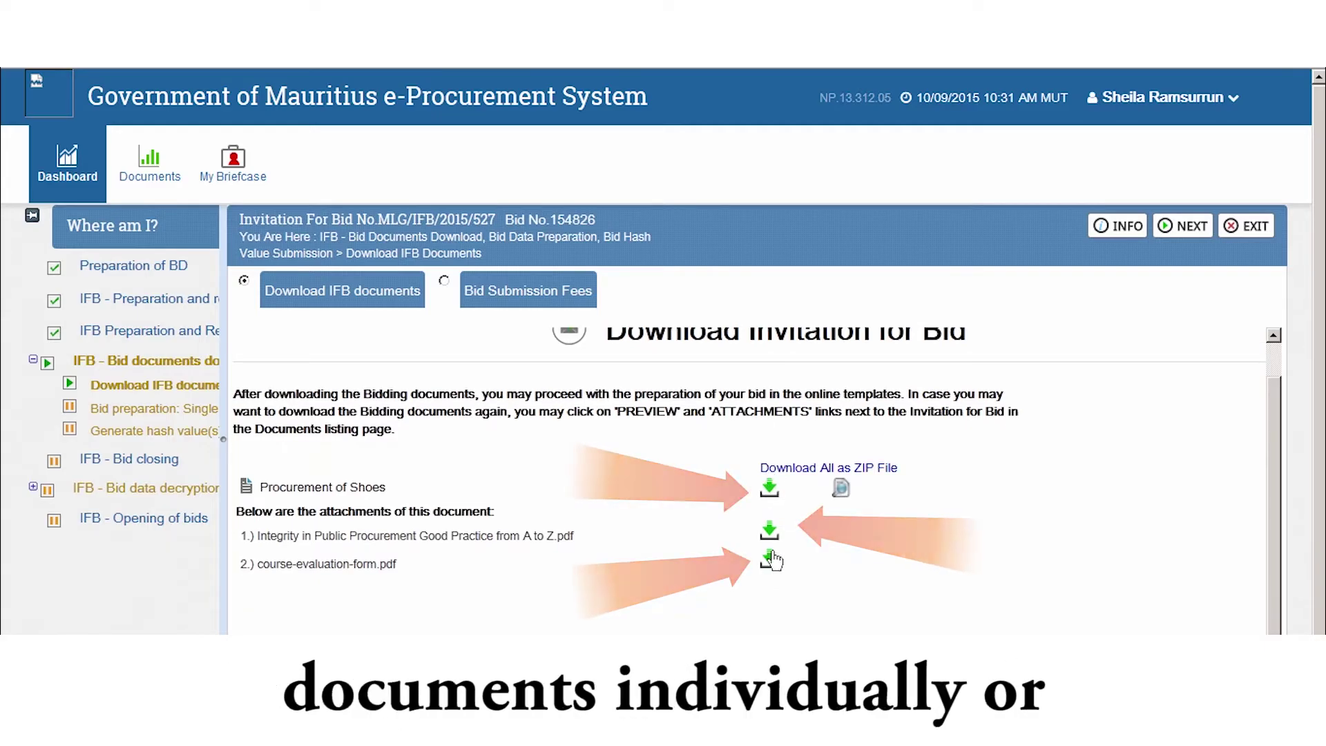
click(784, 471)
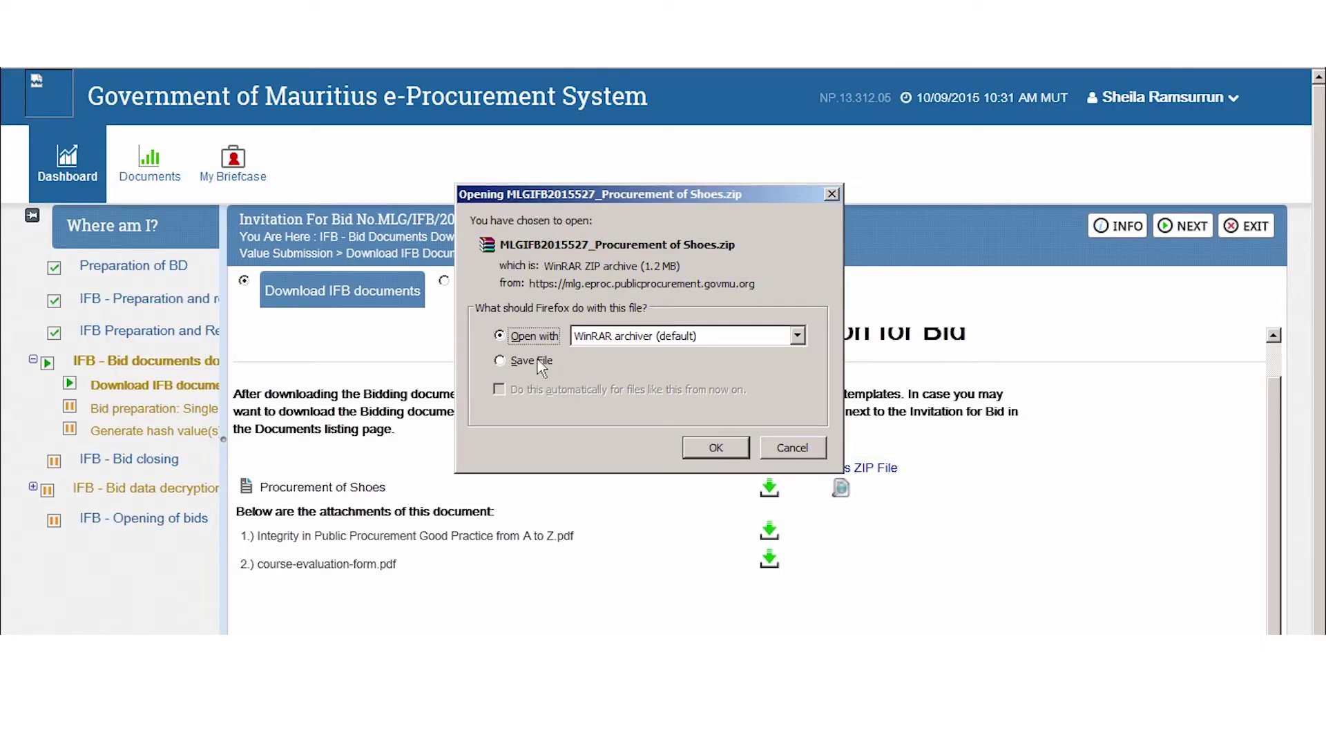
click(532, 360)
click(705, 451)
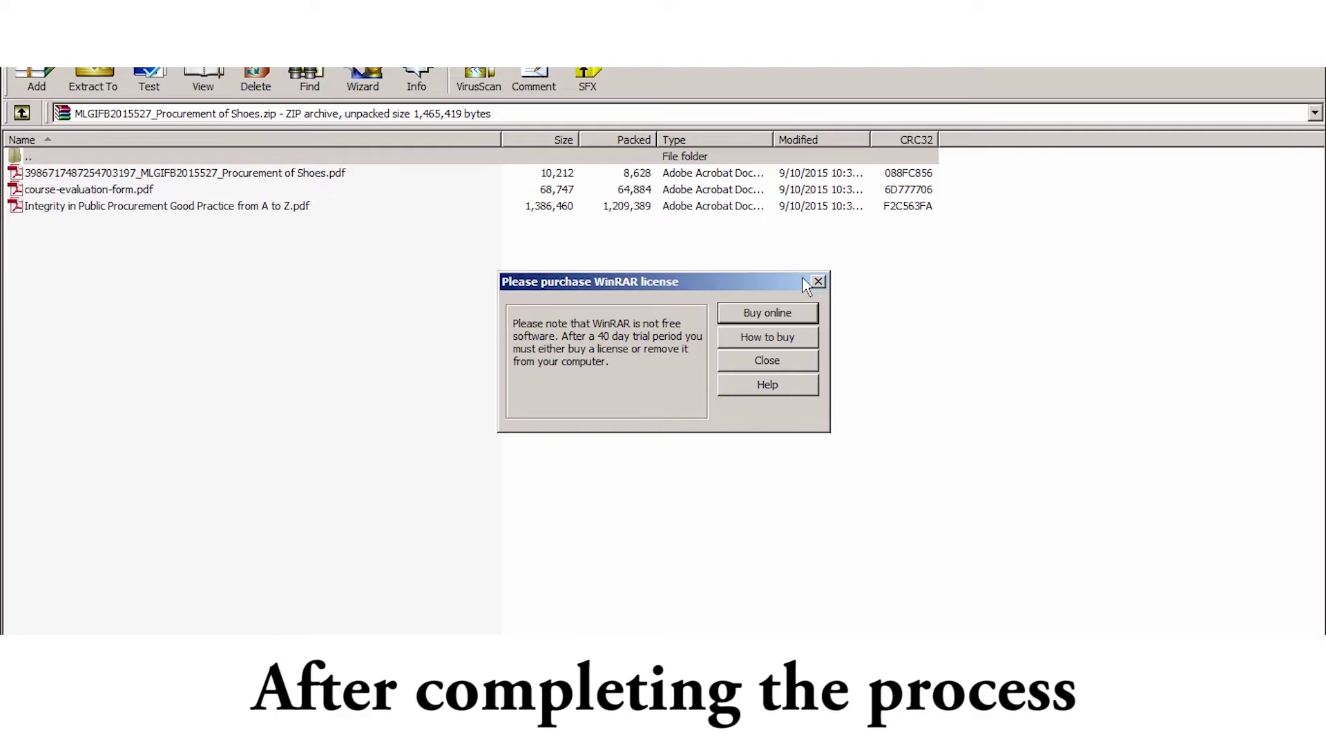
Step: Dismiss the WinRAR licence purchase reminder shown over the opened archive
click(818, 282)
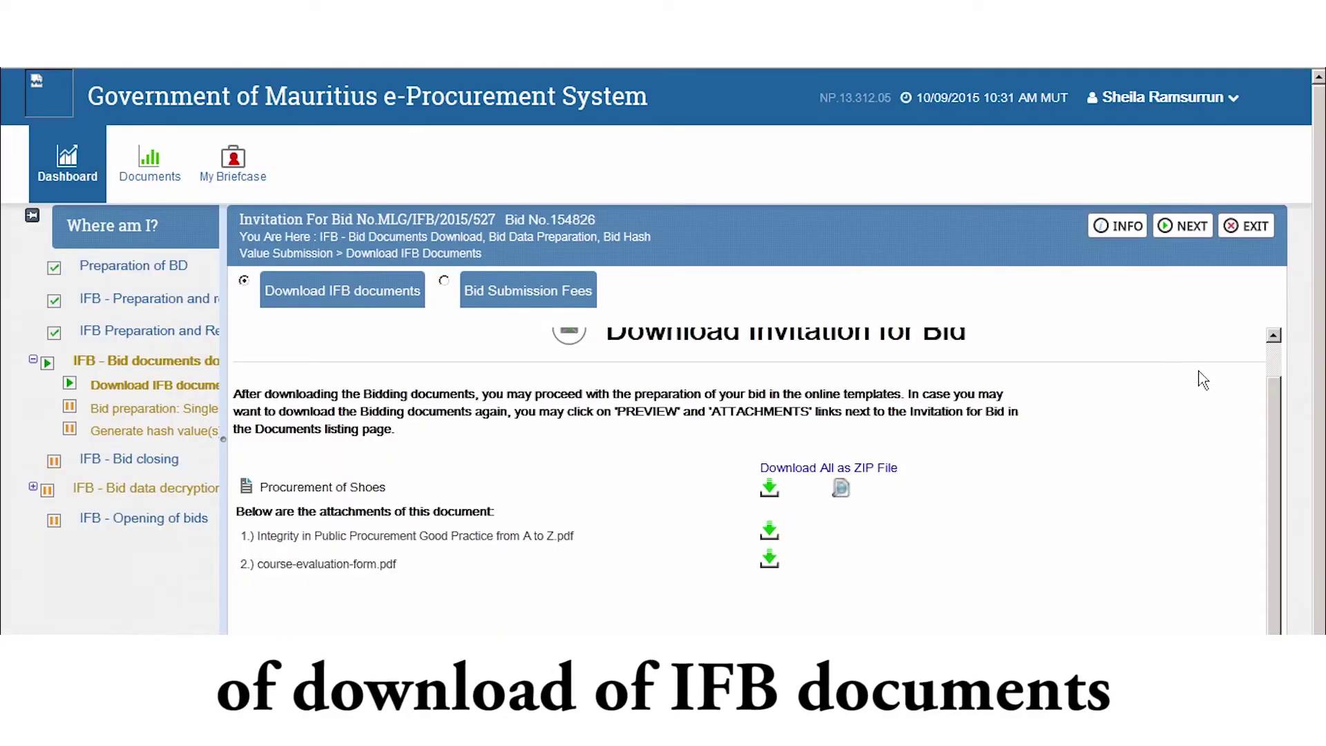
Step: Check the Bid Submission Fees panel, then proceed to bid preparation
click(542, 290)
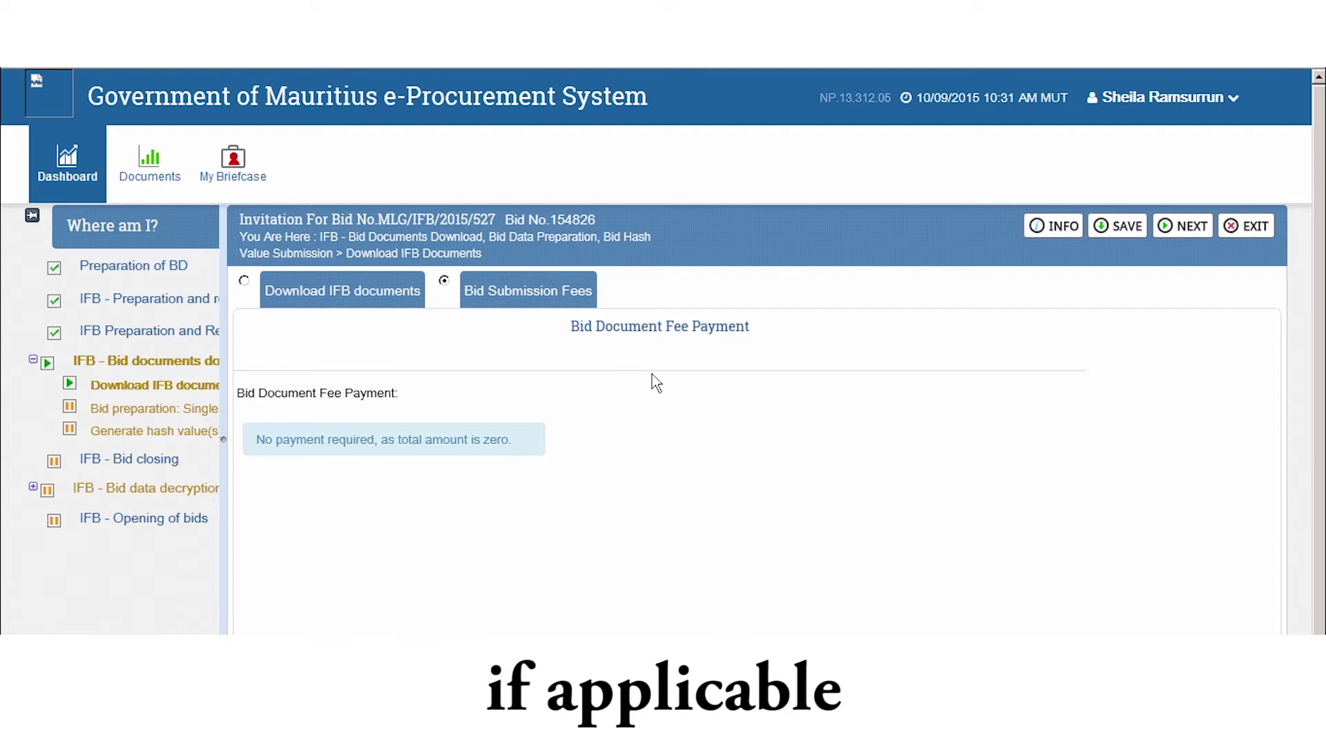
click(1185, 230)
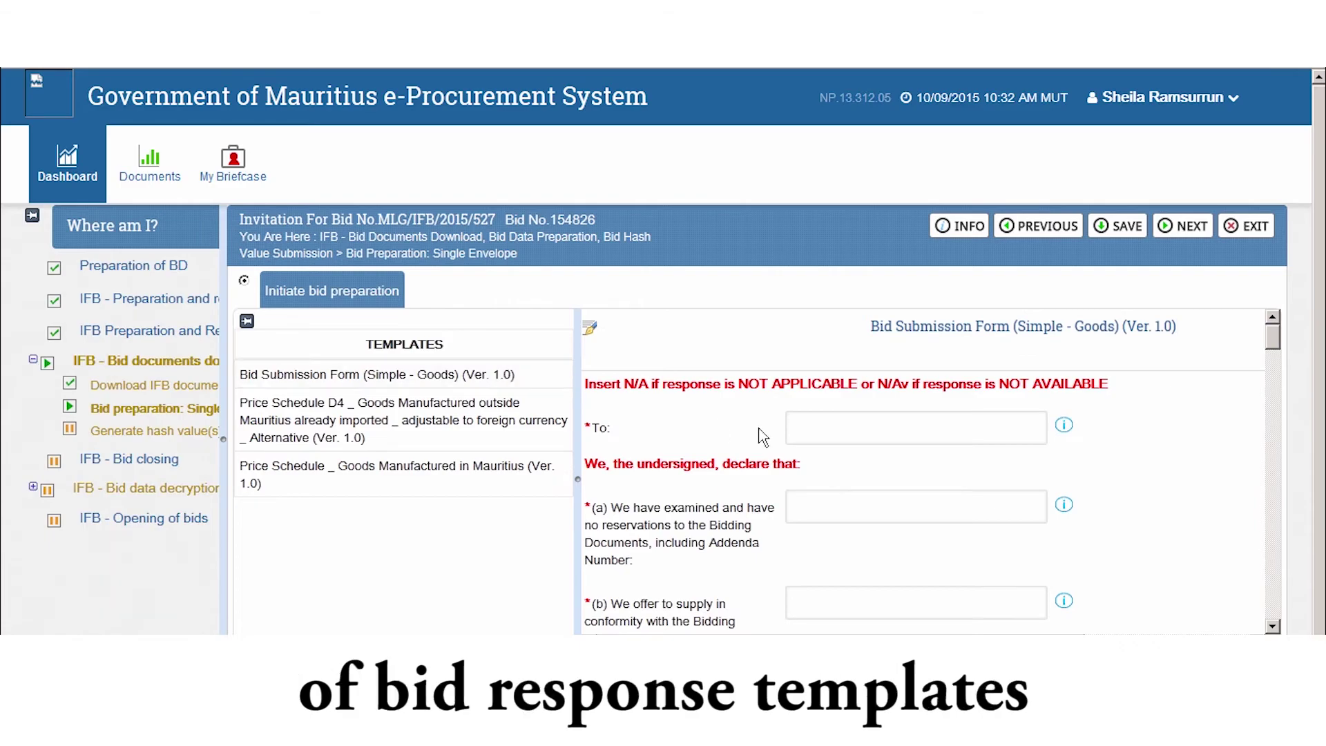
Step: Address the form to Ministry of Local Government and answer fields (a) 'Confirm' and (b) 'yes'
click(804, 419)
text(Mi)
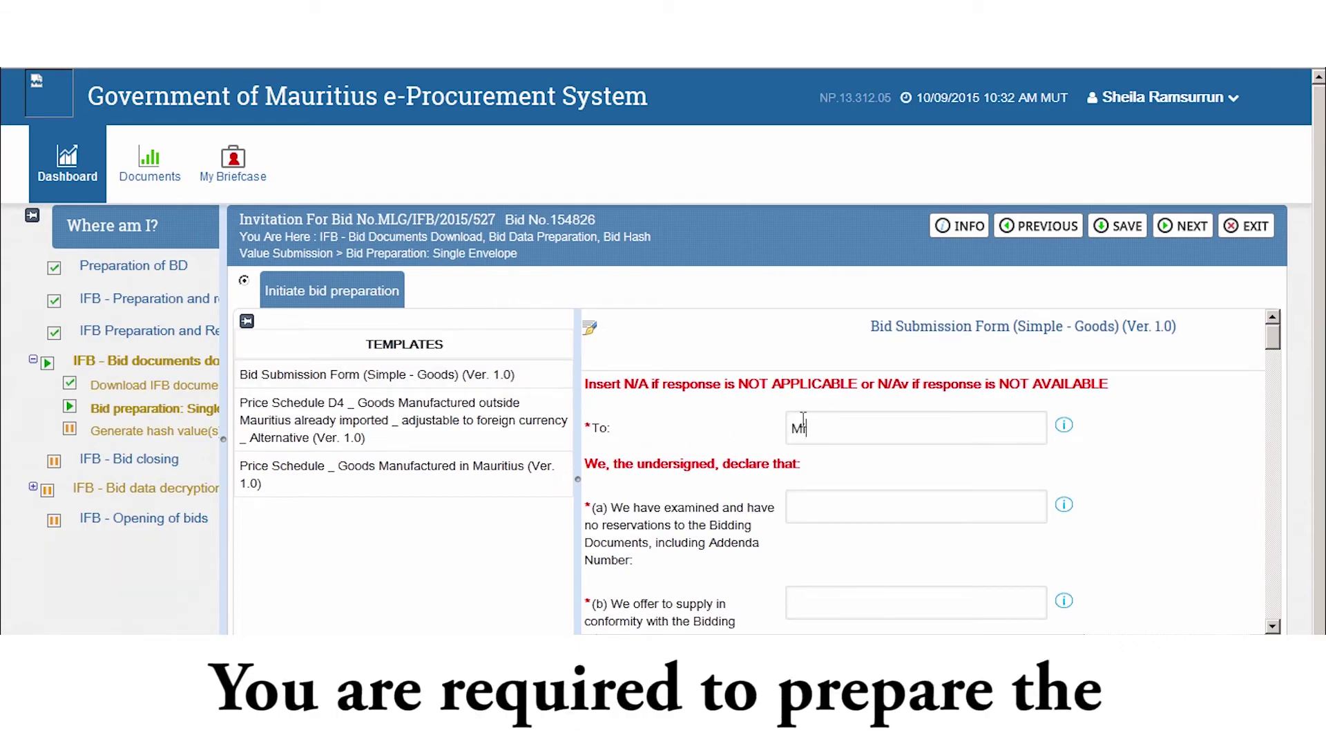
text(nistry of Local Government)
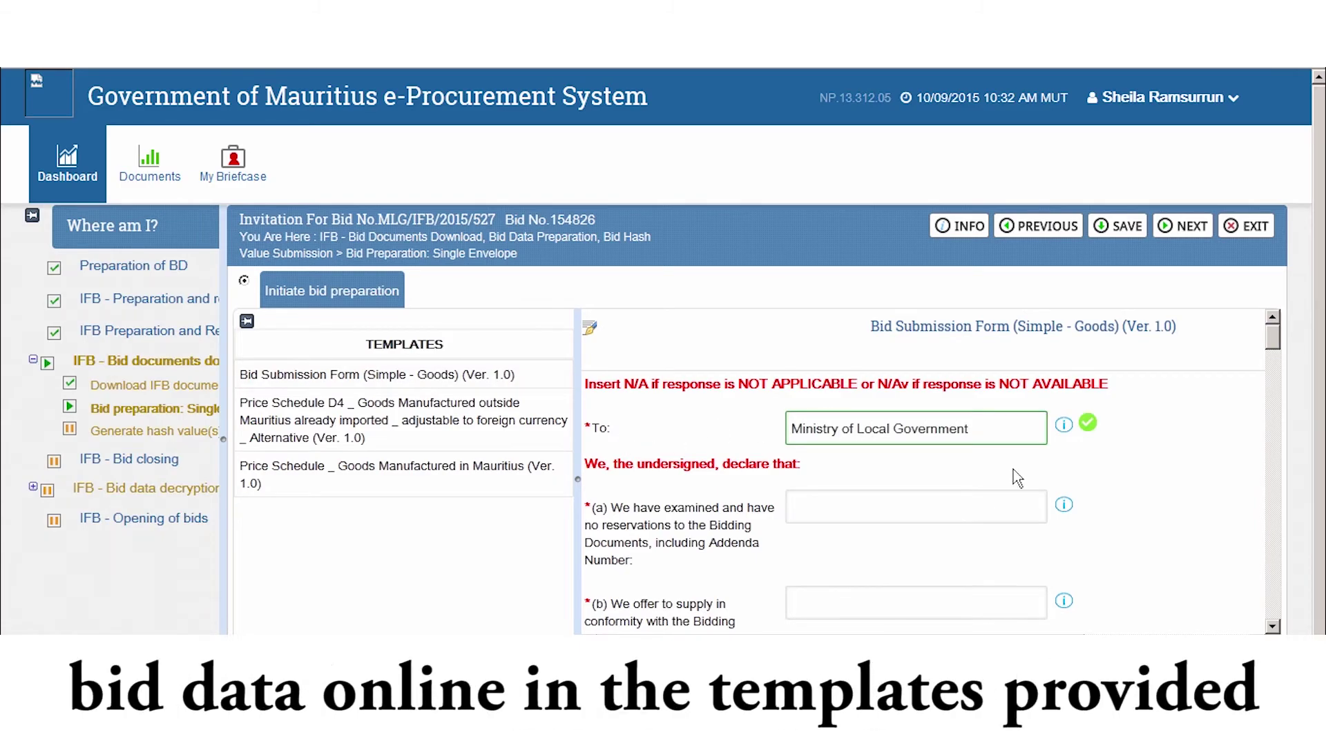
click(962, 506)
text(Confirm)
key(Tab)
text(yes)
drag(1272, 343, 1273, 385)
Step: Enter bid prices: base offer 15000 MUR (item 1.1), first option 2000 MUR (item 2.1)
click(719, 482)
text(15000)
key(Tab)
key(Down)
key(Tab)
text(1.1)
click(694, 534)
text(2000)
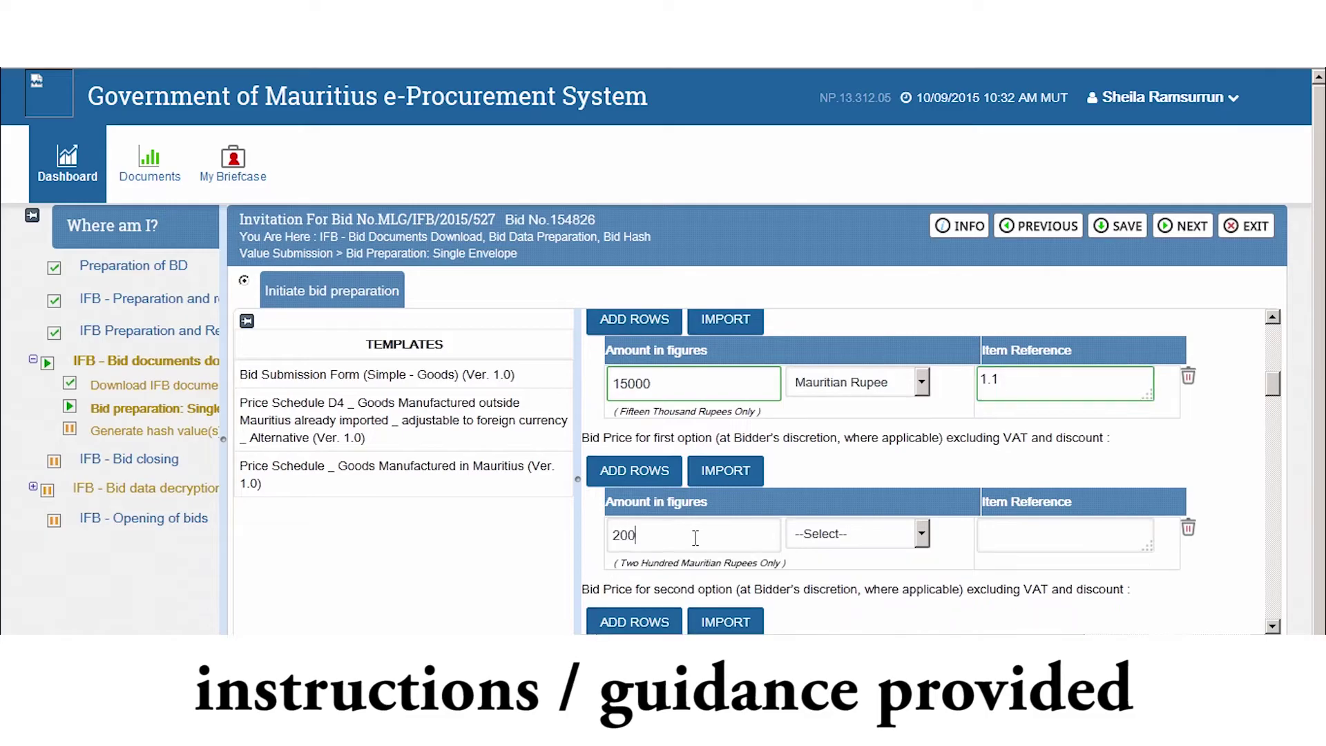
key(Tab)
key(Down)
click(1035, 531)
text(2.1)
Step: Enter the second-option bid price of 2000 Mauritian Rupees with item reference 1.1
drag(1273, 385, 1273, 422)
click(672, 470)
text(2000)
key(Tab)
key(Down)
Step: Add a 1500 MUR base-offer discount 'if both item are bought', item reference 1.1
key(Tab)
text(1.1)
click(686, 443)
text(1500)
key(Tab)
key(Down)
Step: Enter the first-option discount, correcting it to 1000 MUR, with its methodology text
key(Tab)
text(if both item are bought)
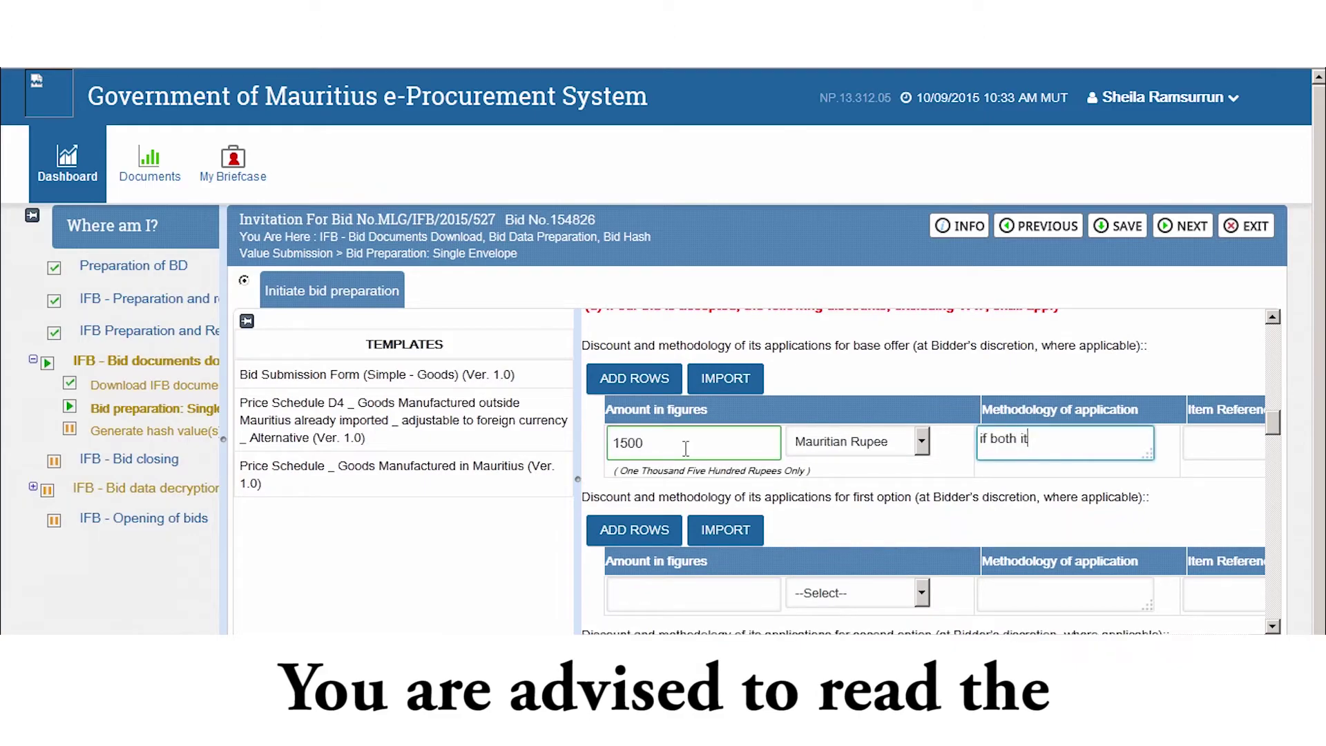
key(Tab)
text(1.1 and 2.1)
click(704, 608)
text(1500)
key(Tab)
key(Down)
key(Tab)
text(if ha)
click(703, 608)
key(BackSpace)
key(BackSpace)
key(BackSpace)
text(000)
click(1095, 598)
text(lf bough)
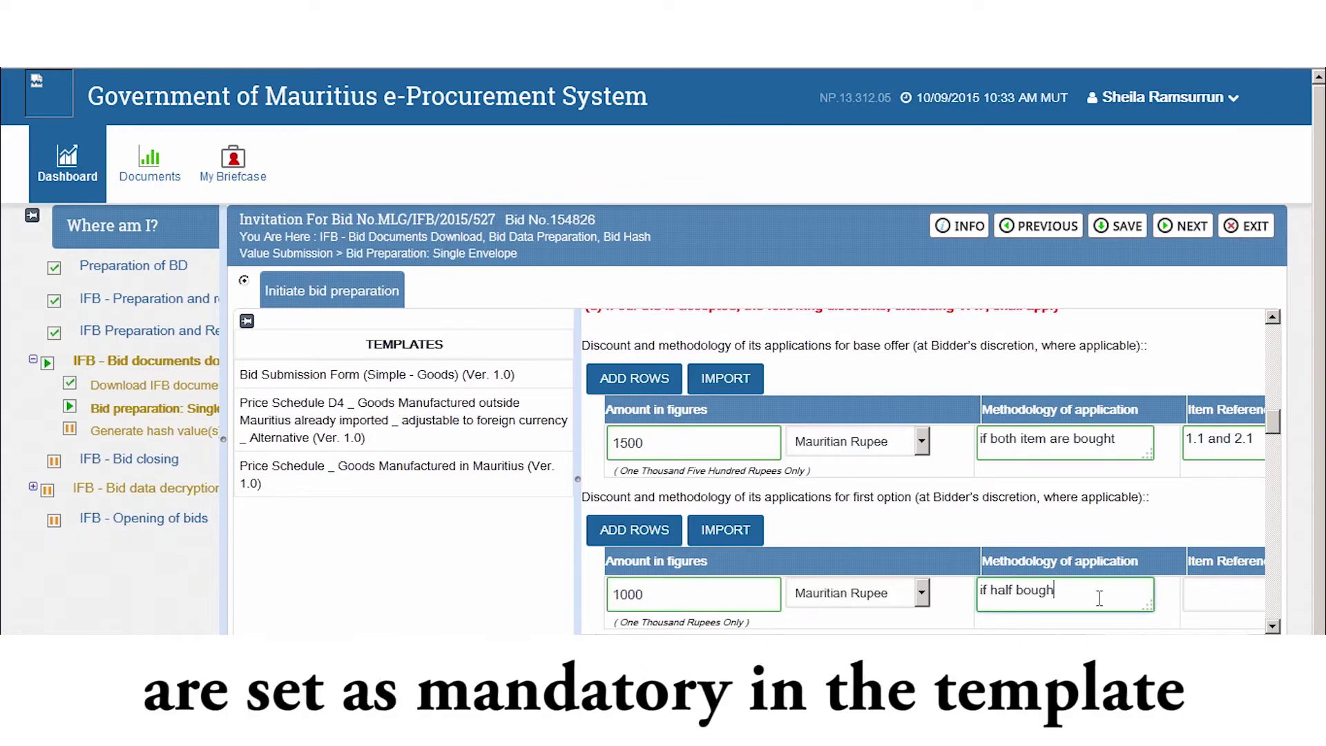
key(Tab)
text(1.1)
Step: Add a 120 MUR second-option discount for 'both items', item reference 1
scroll(887, 574, down, 3)
click(675, 548)
text(120)
key(Tab)
key(Down)
key(Tab)
text(both items)
Step: Apply for the Margin of Preference and enter NONE in clause (j)
key(Tab)
text(1)
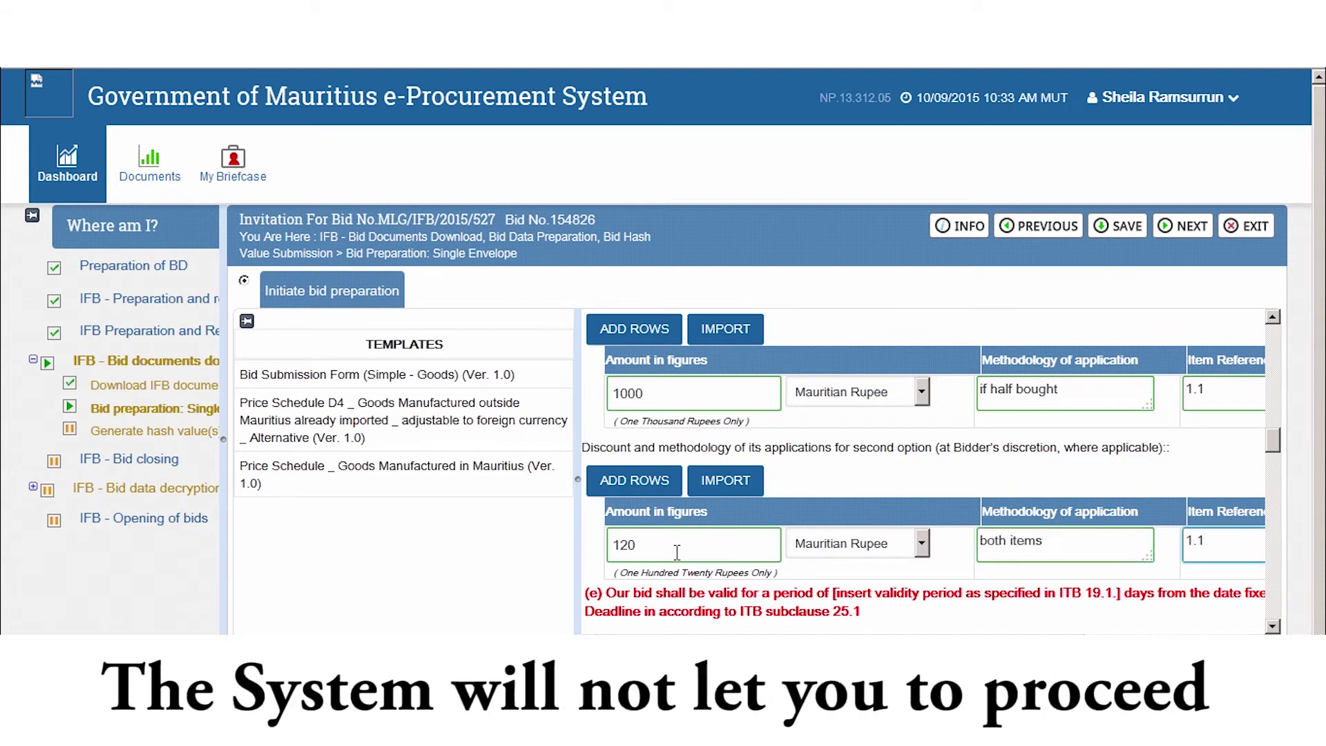
scroll(921, 421, down, 5)
scroll(921, 421, down, 3)
click(932, 473)
click(933, 489)
click(909, 509)
text(NONE)
Step: Fill in the authorized signatory's name and the capacity in which they sign
key(Tab)
scroll(1269, 553, down, 3)
key(Tab)
text(Rams)
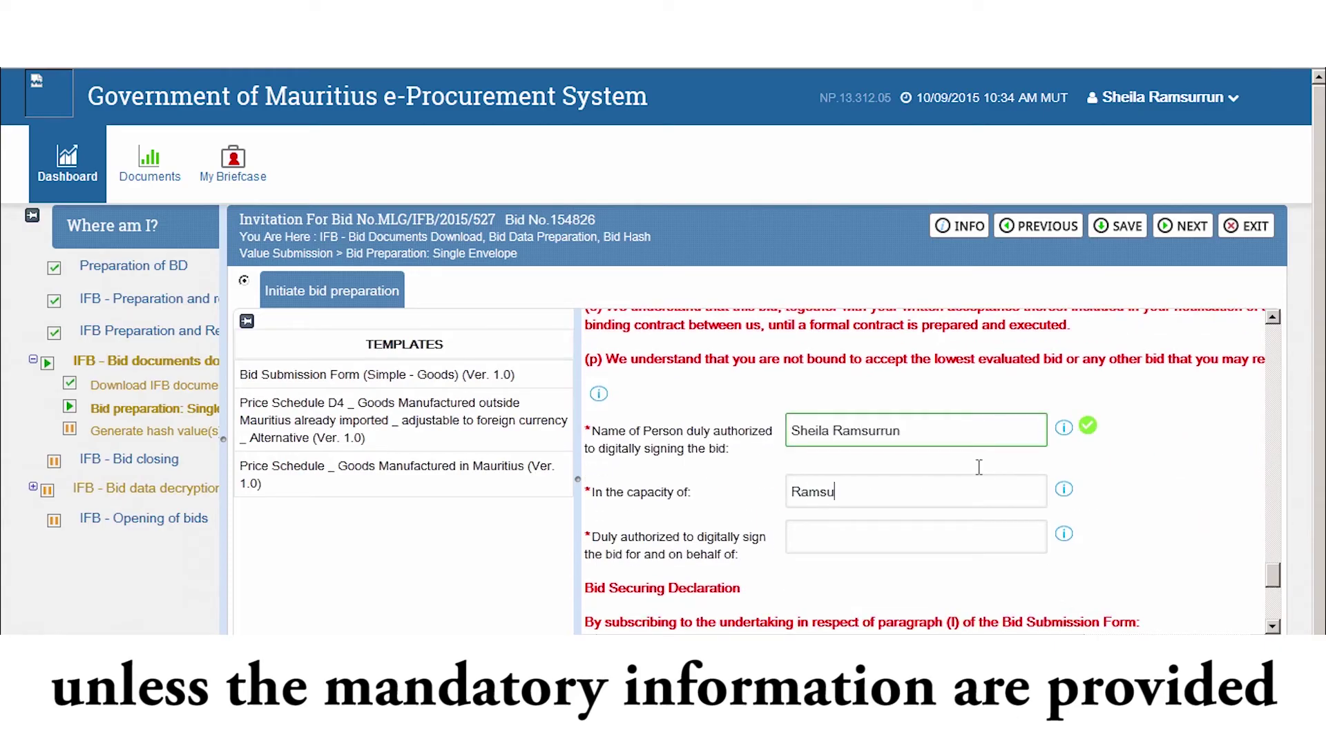
text(urrun Ltd)
key(Tab)
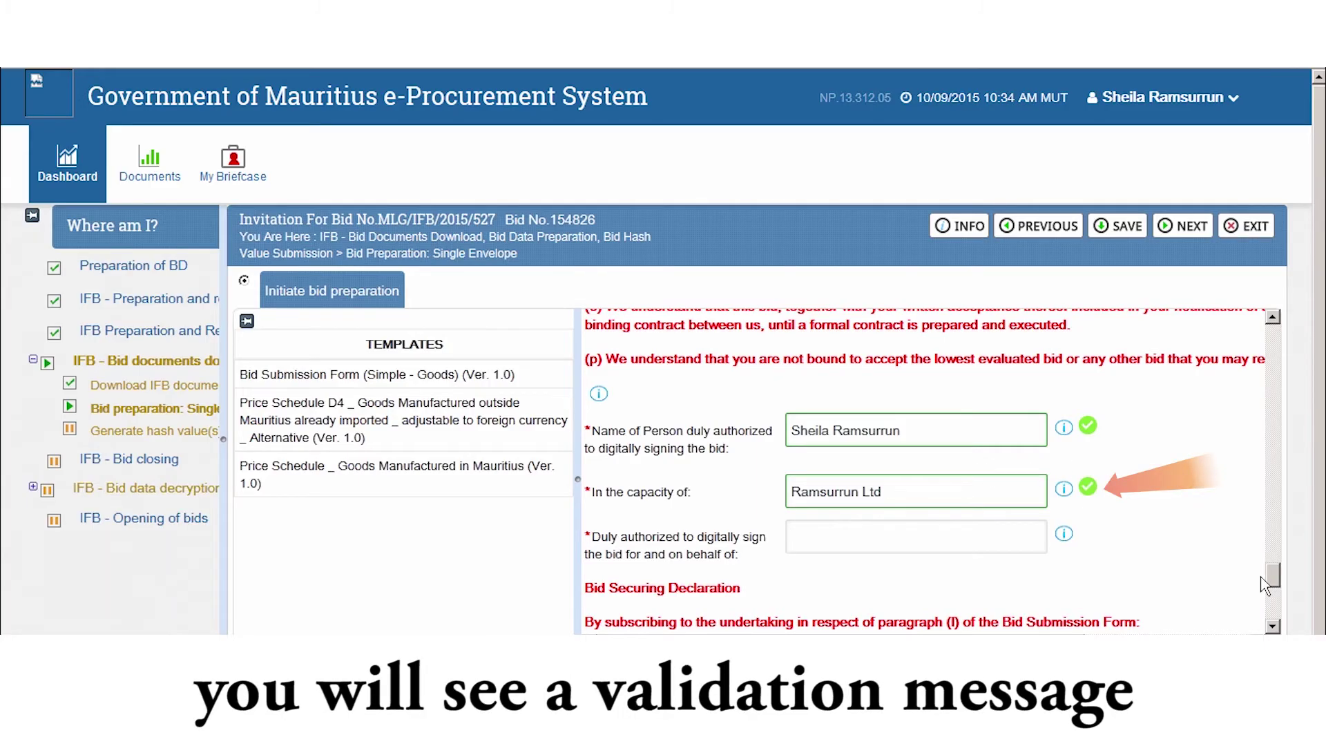
Step: Encrypt and save the Bid Submission Form, signing with the first digital certificate
drag(1277, 587, 1278, 598)
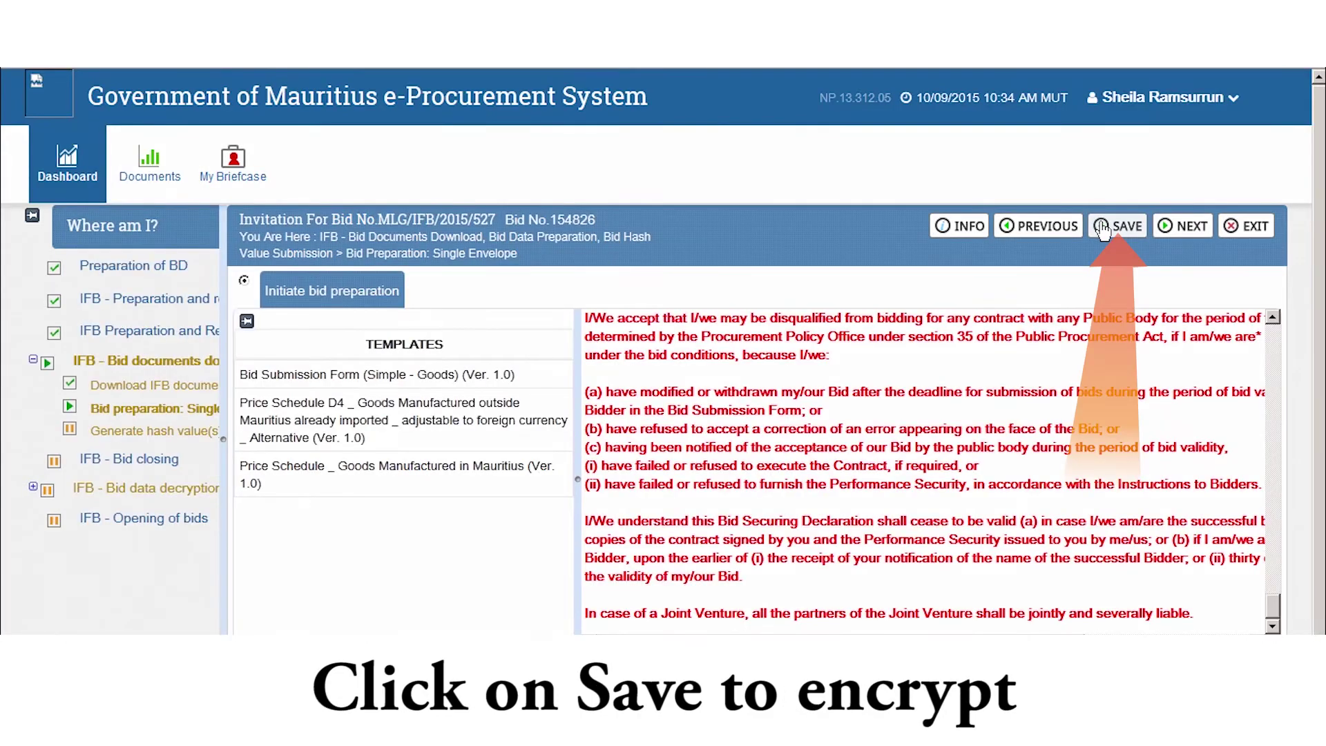
click(1103, 228)
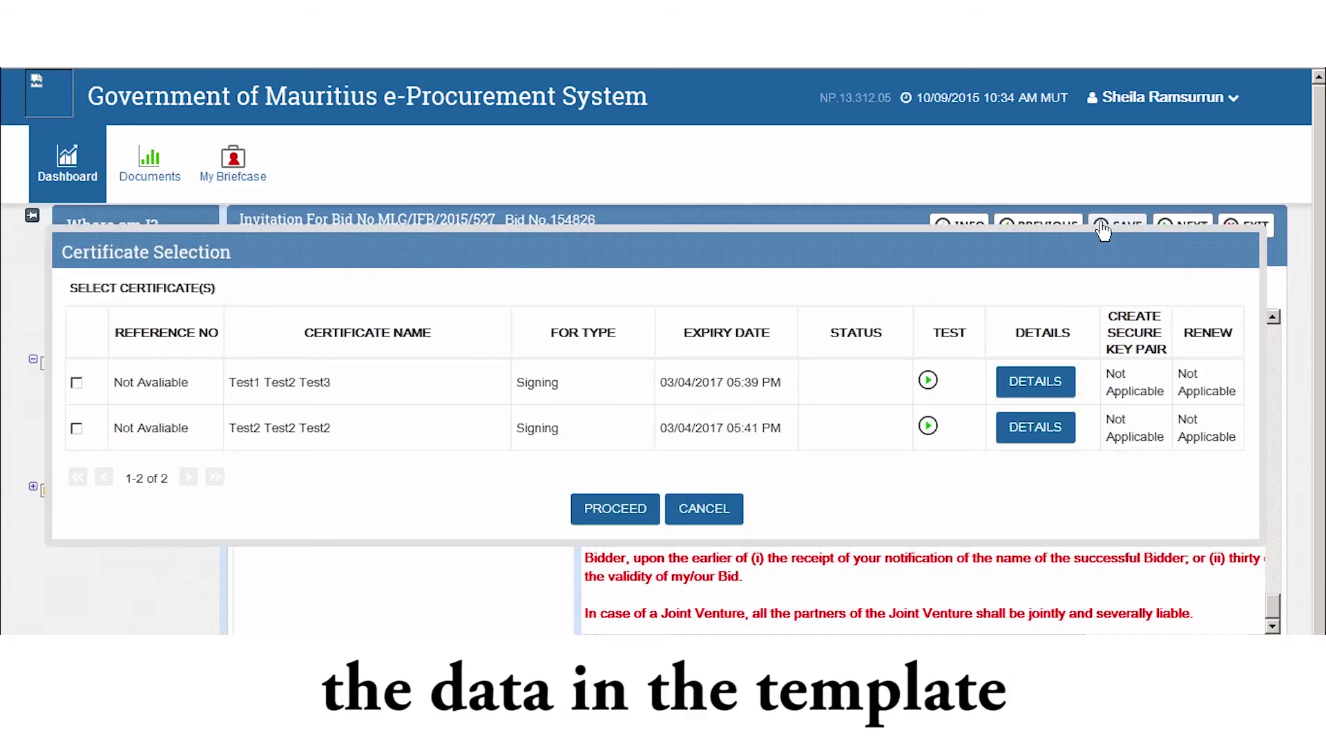
click(77, 382)
click(594, 510)
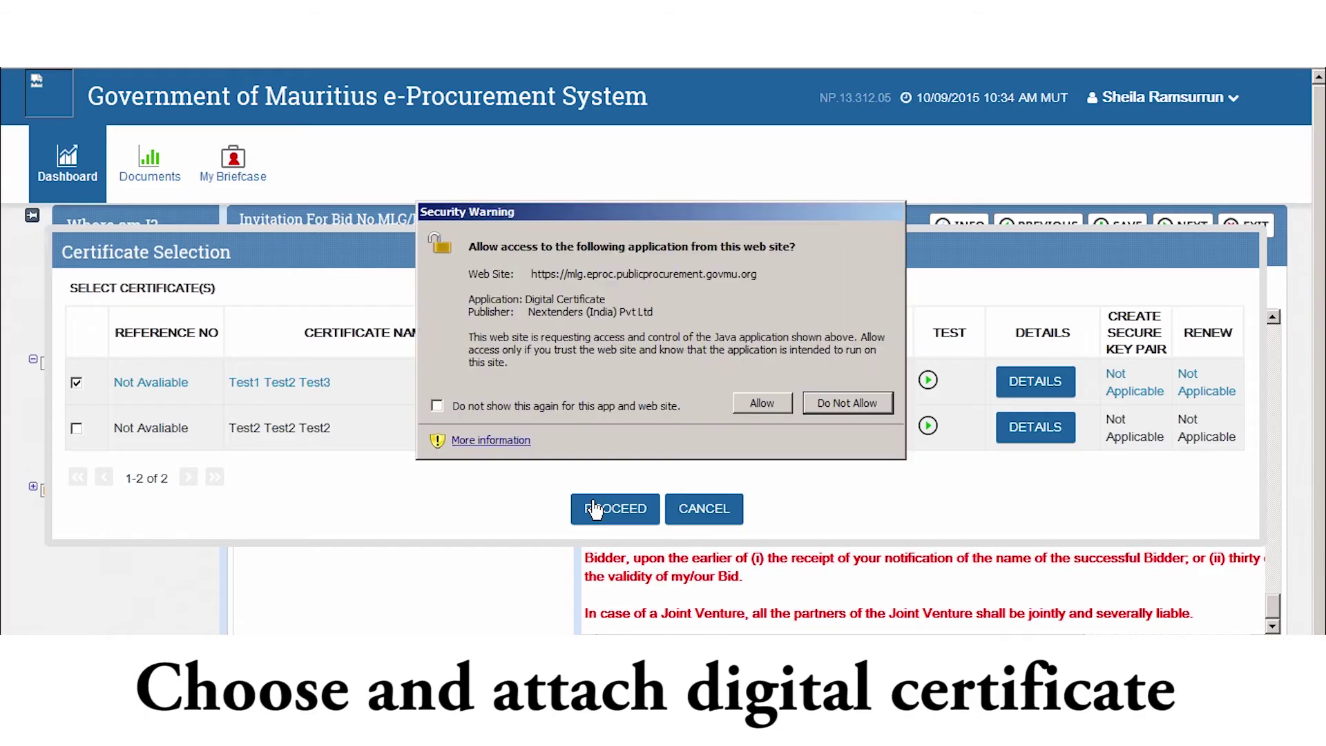
click(776, 482)
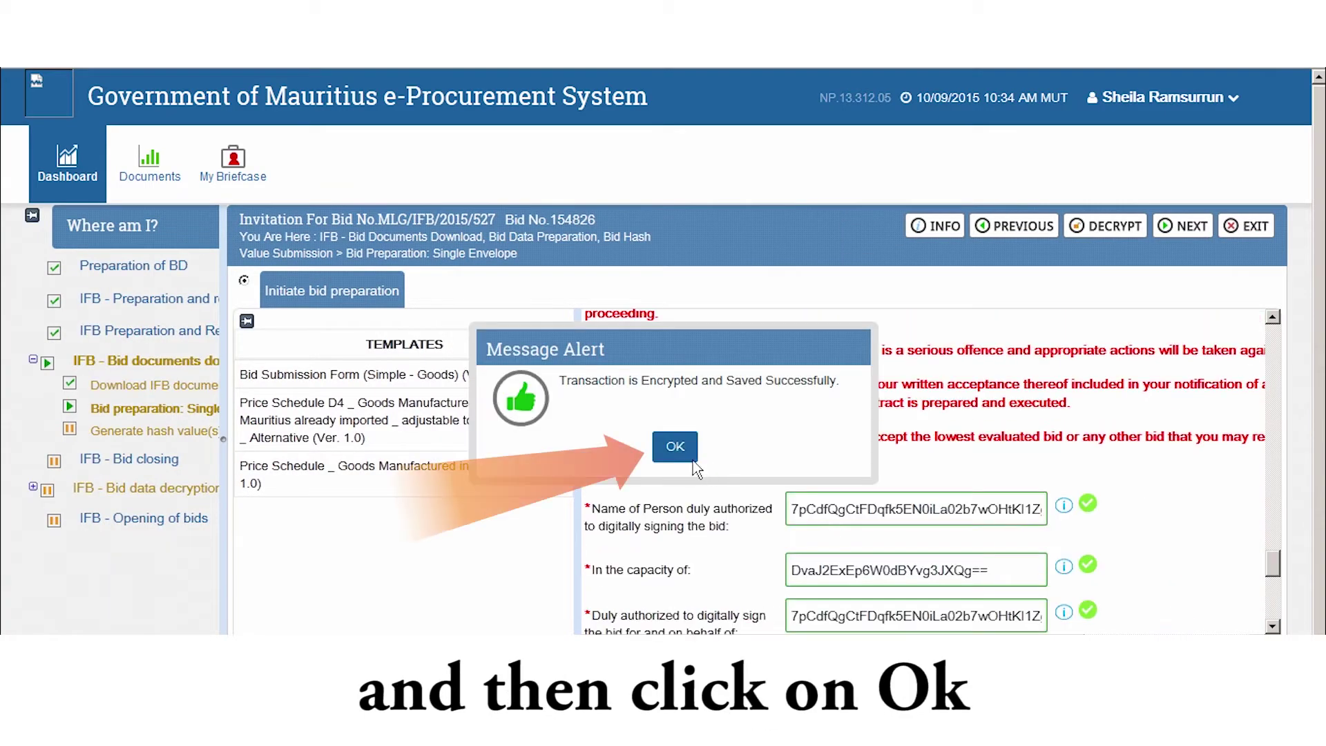
click(675, 449)
Step: Sign and encrypt the Mauritius-goods price schedule with the certificate, then move to the next stage
drag(1273, 577, 1285, 329)
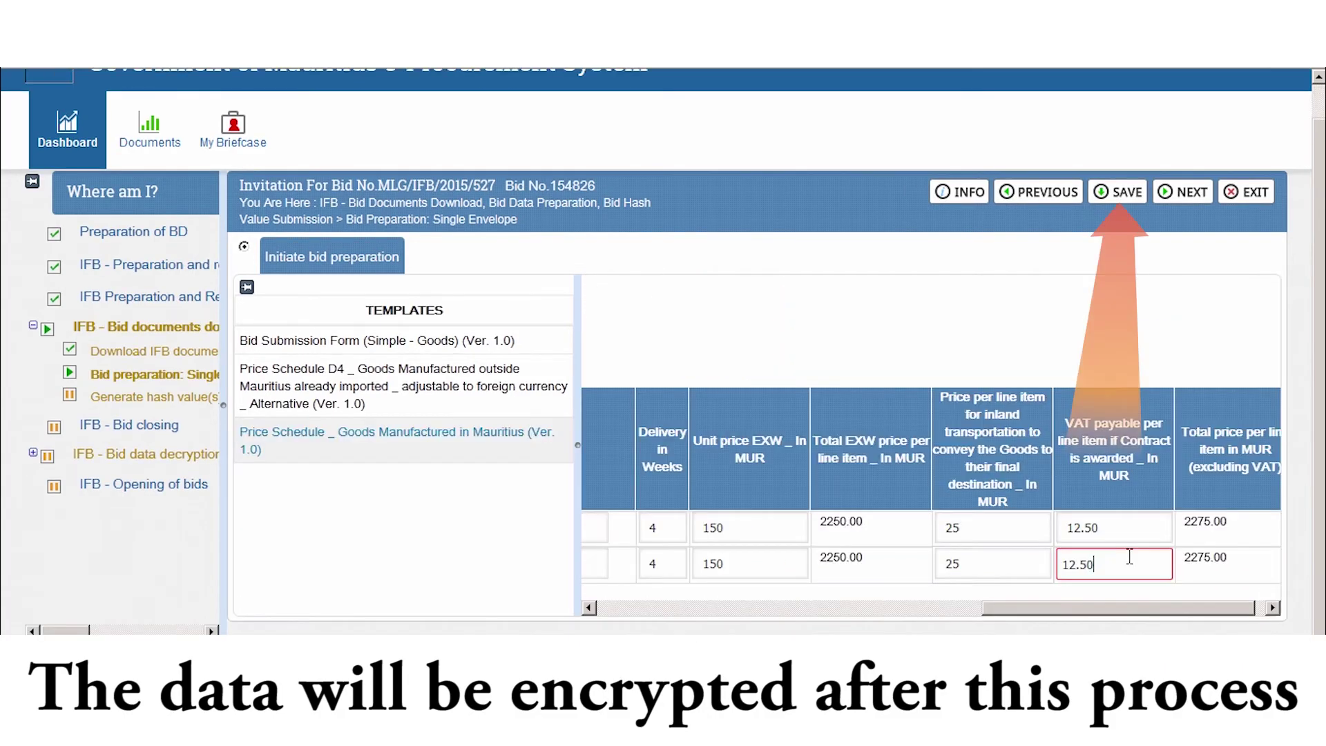
click(1117, 191)
click(608, 508)
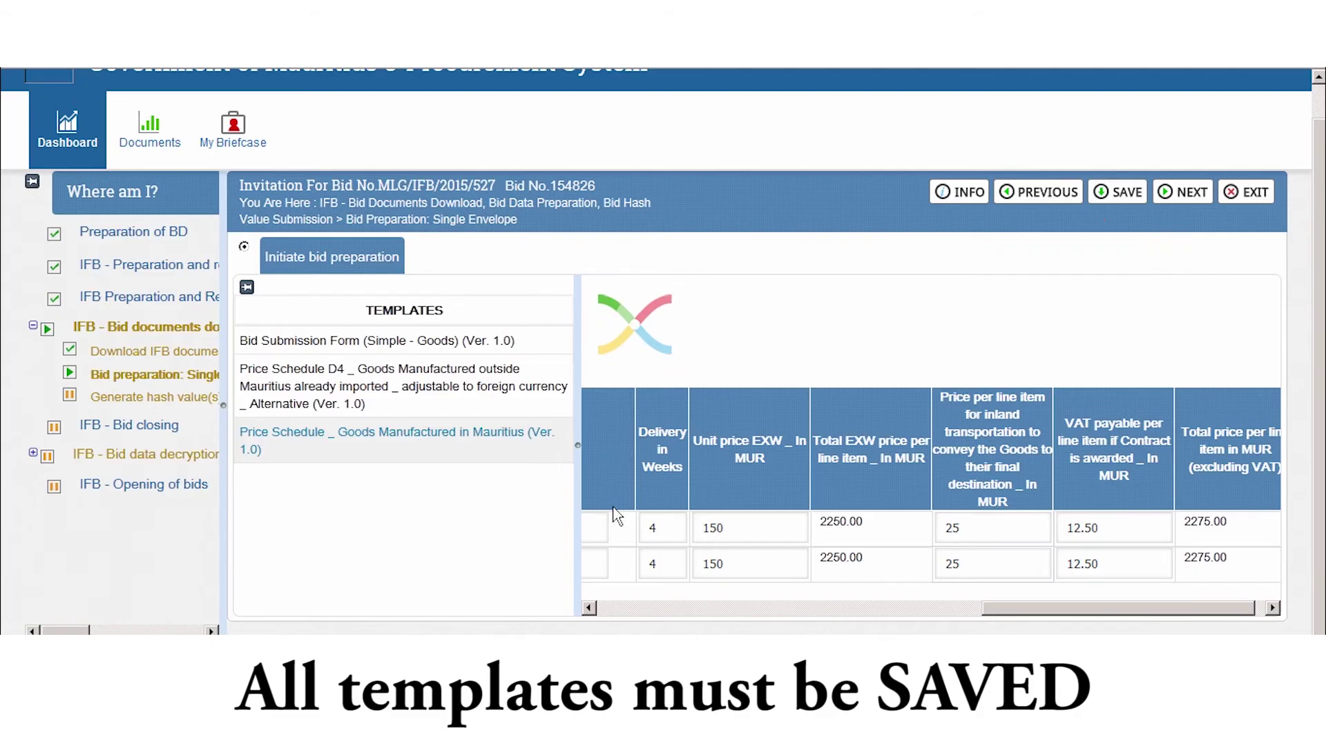
click(675, 447)
click(1168, 197)
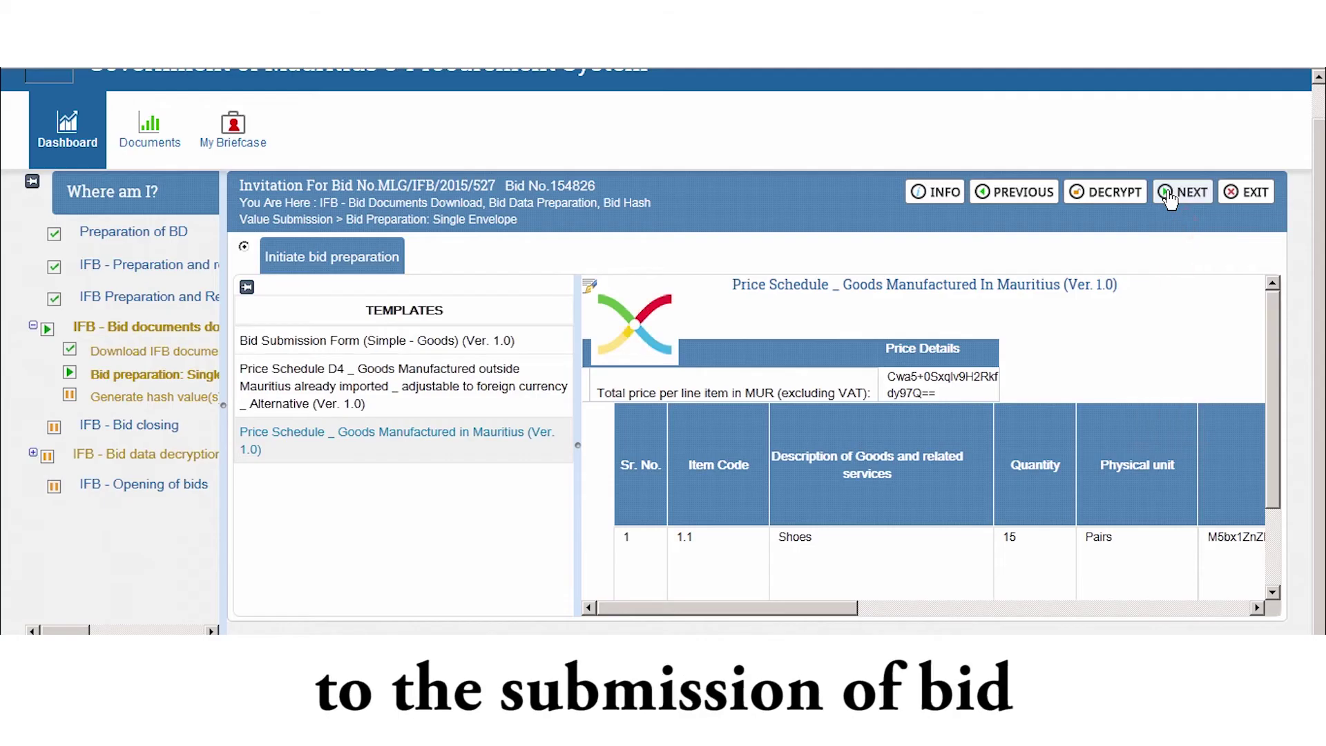
Step: Submit the bid from the Generate hash value(s) page to request hash generation
mouse_move(1274, 314)
mouse_down()
mouse_move(1300, 598)
mouse_move(1282, 298)
mouse_up()
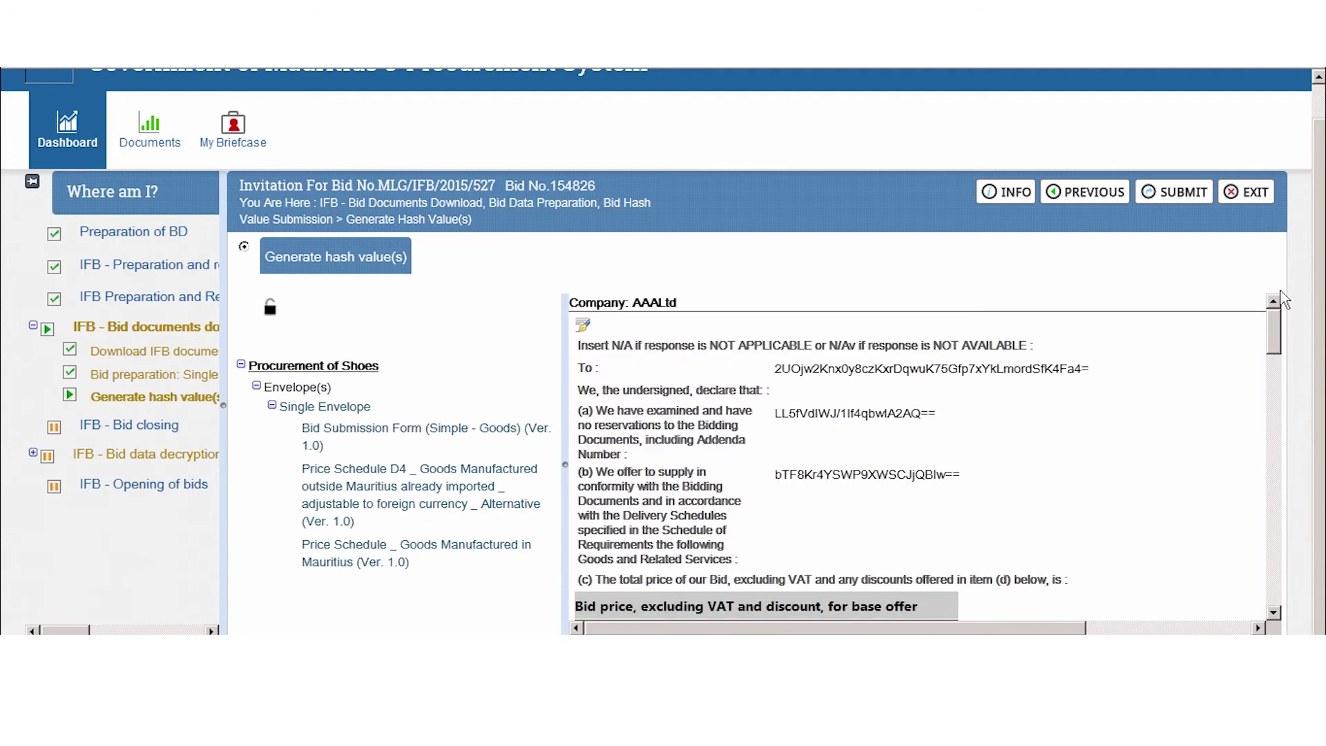
click(1167, 200)
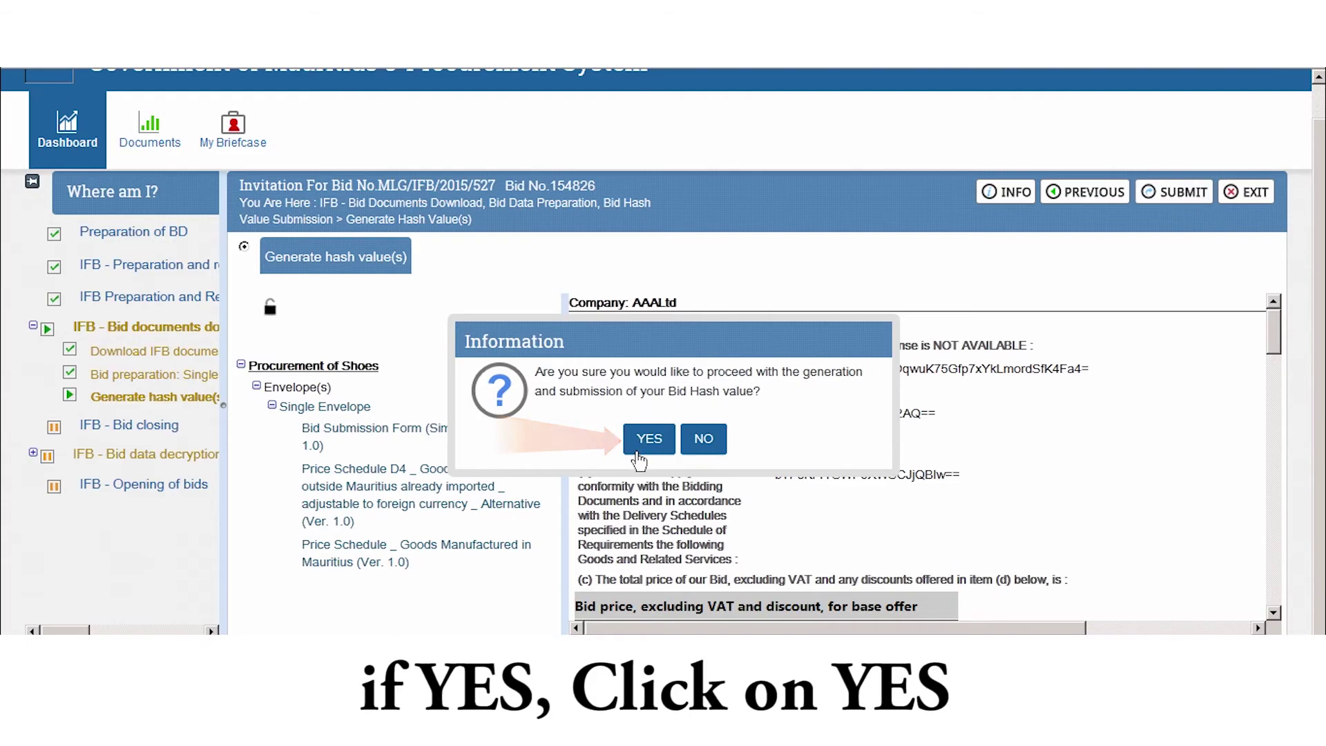
Step: Confirm hash generation, sign with the Test1 Test2 Test3 certificate, copy the Envelope Hash, and continue
click(639, 458)
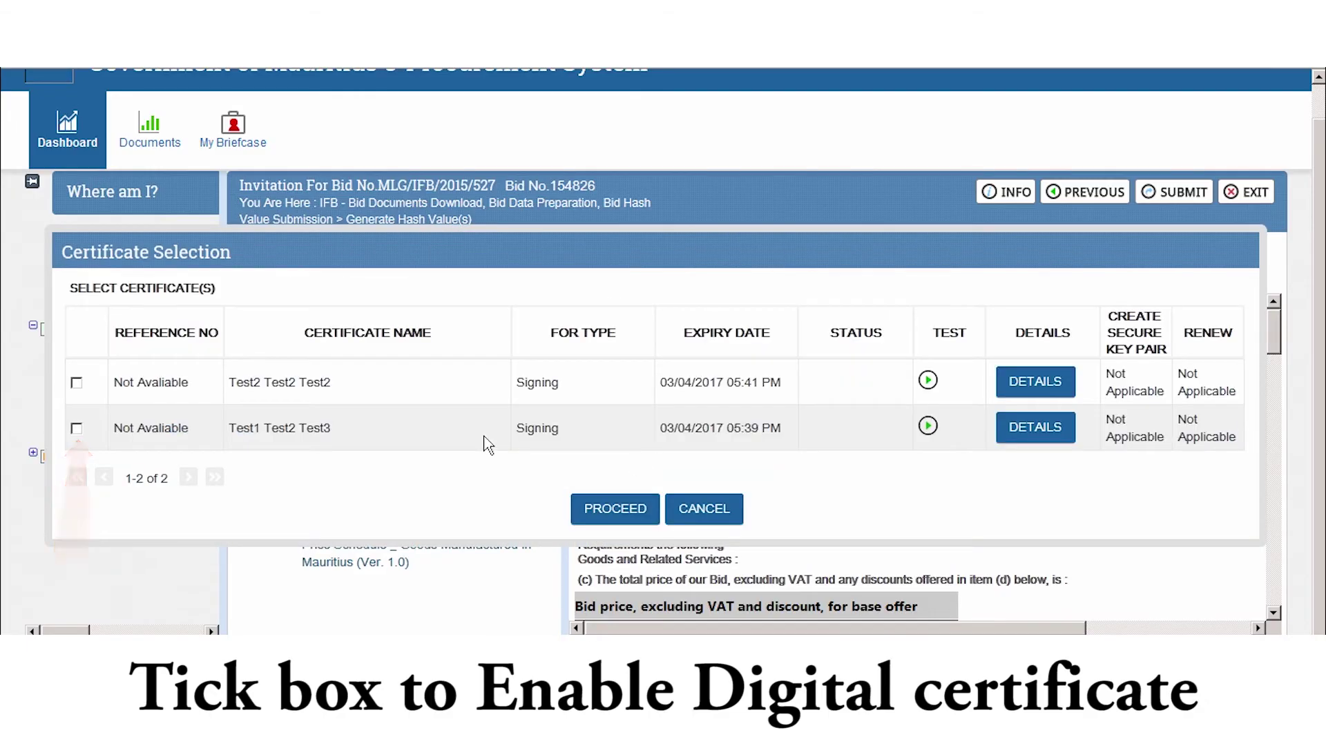
click(78, 428)
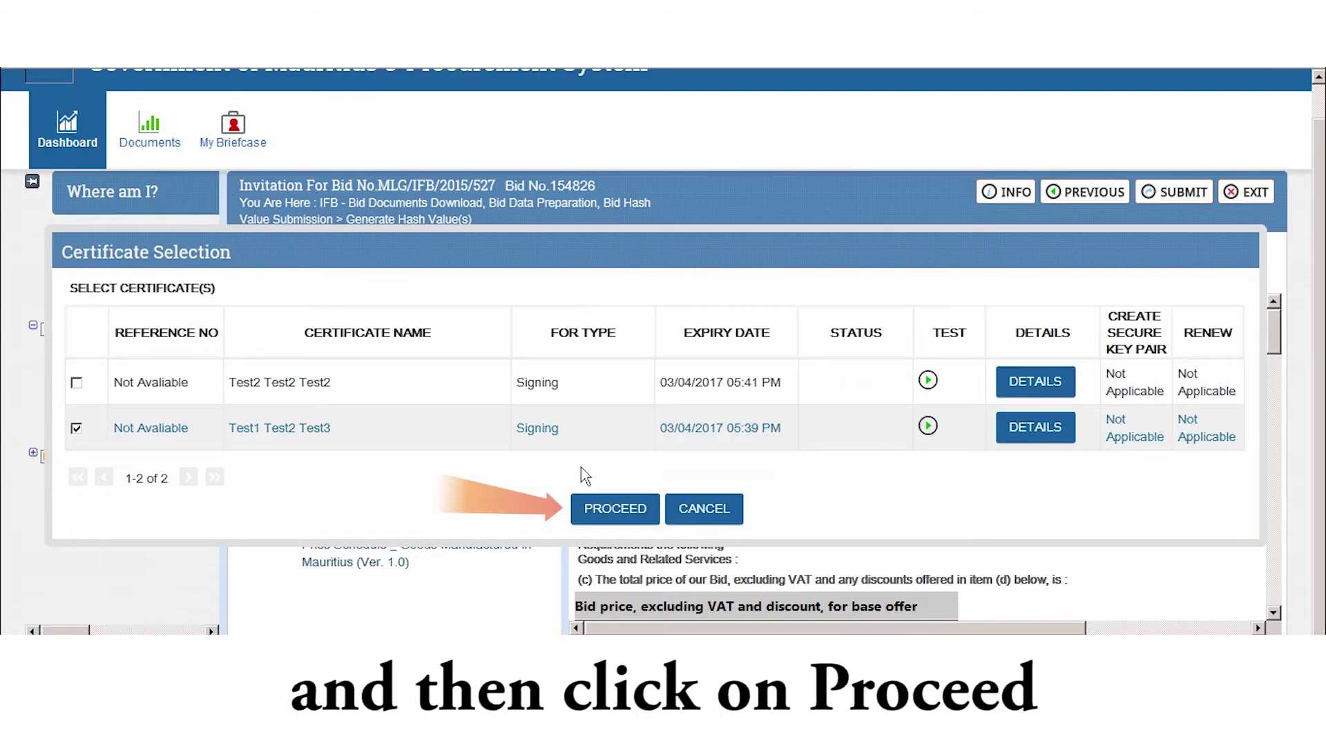
click(612, 511)
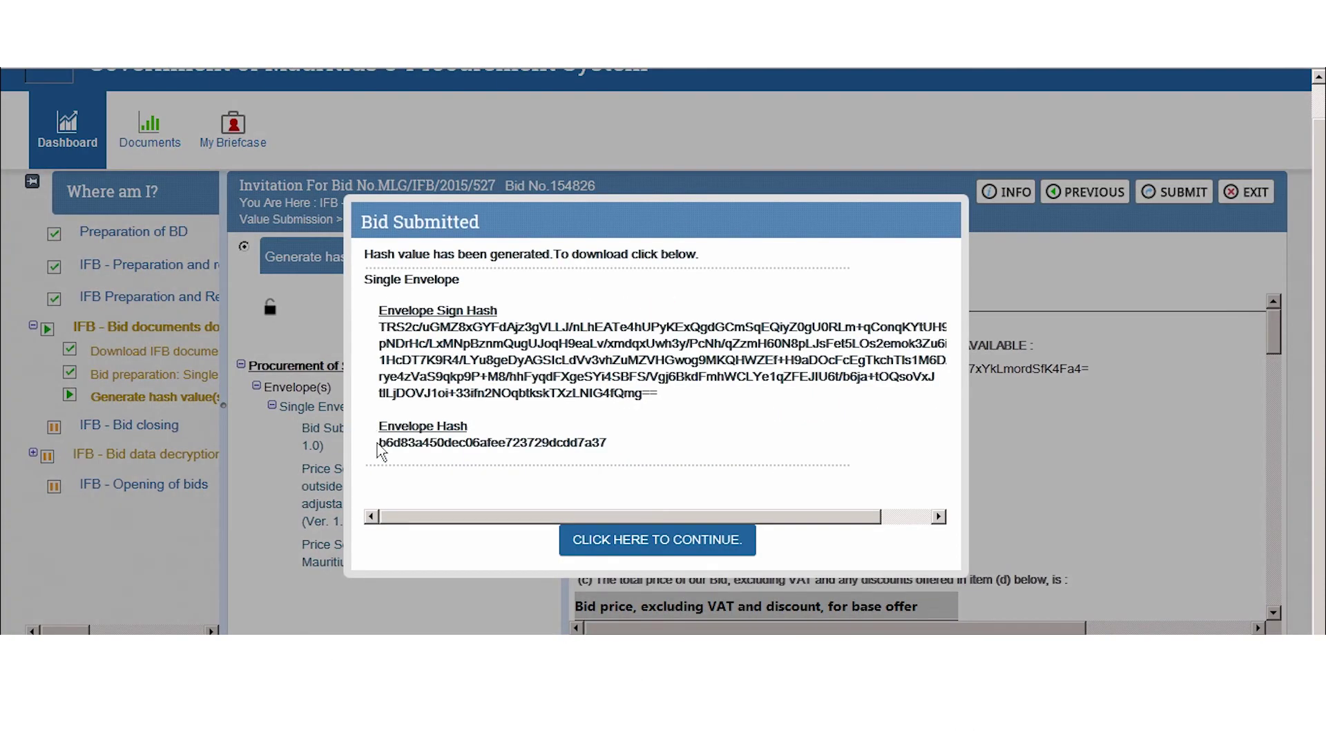
drag(377, 445, 621, 452)
click(633, 461)
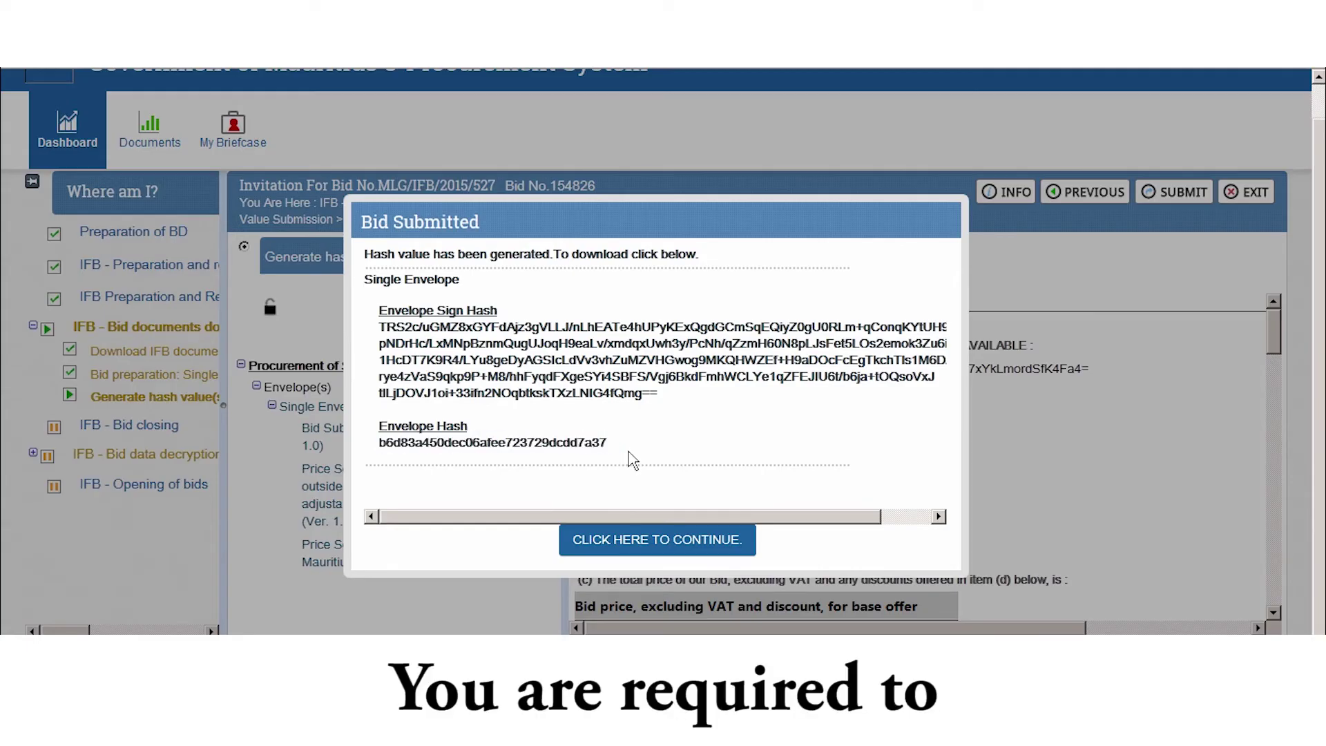
click(642, 543)
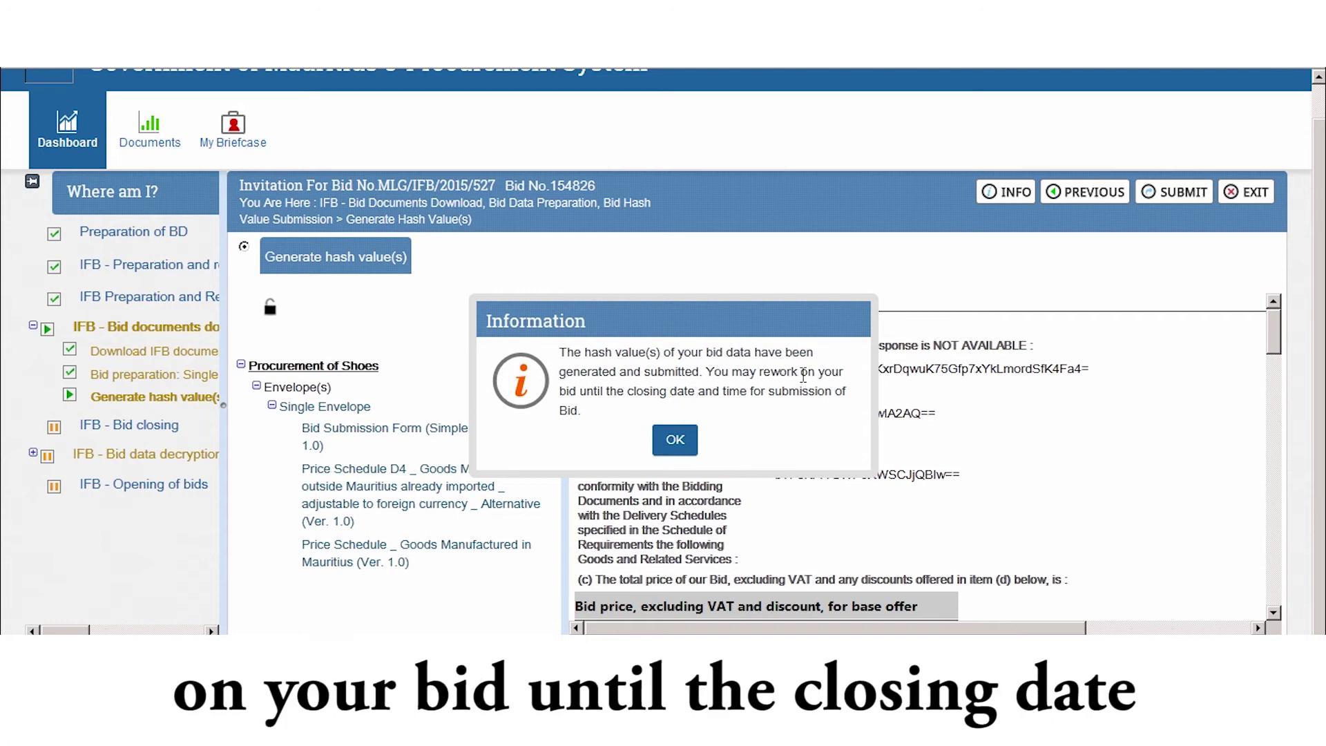
Step: Reopen the submitted Procurement of Shoes bid for rework and decrypt its Bid Submission Form
click(673, 444)
click(1121, 388)
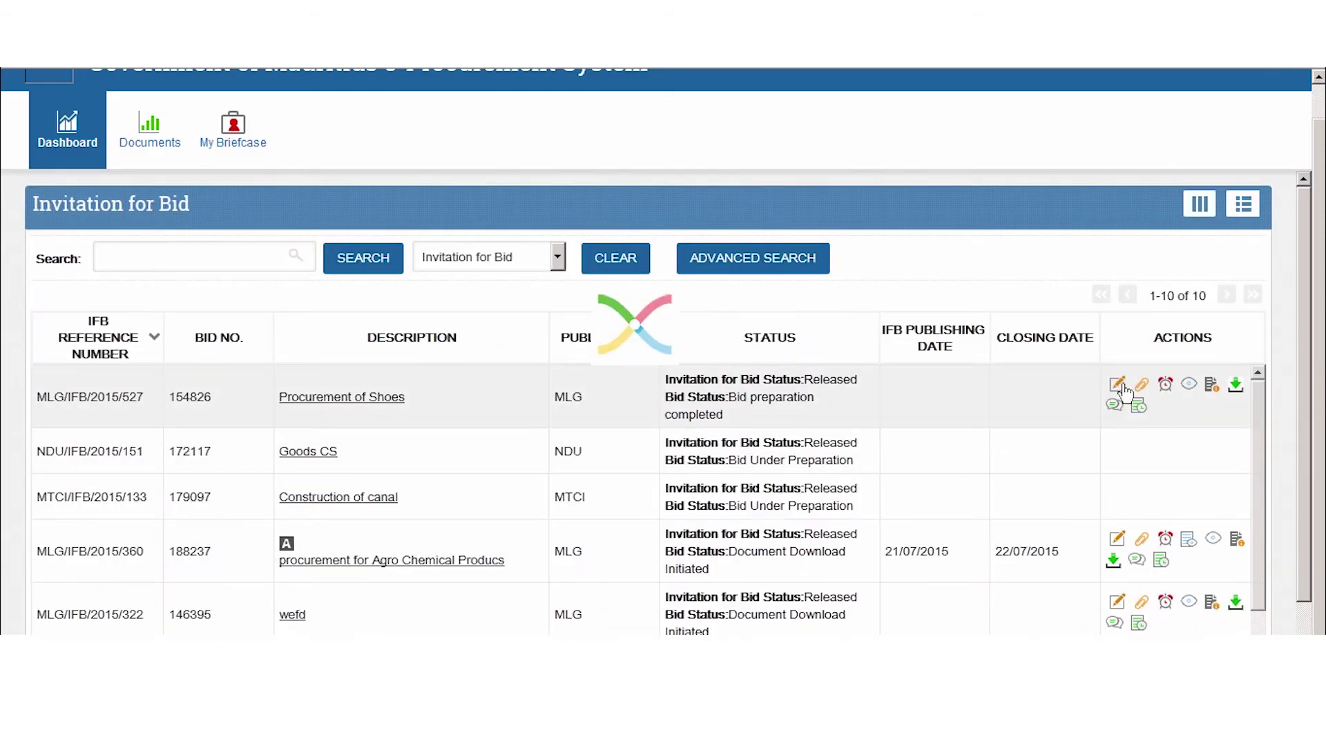
click(626, 430)
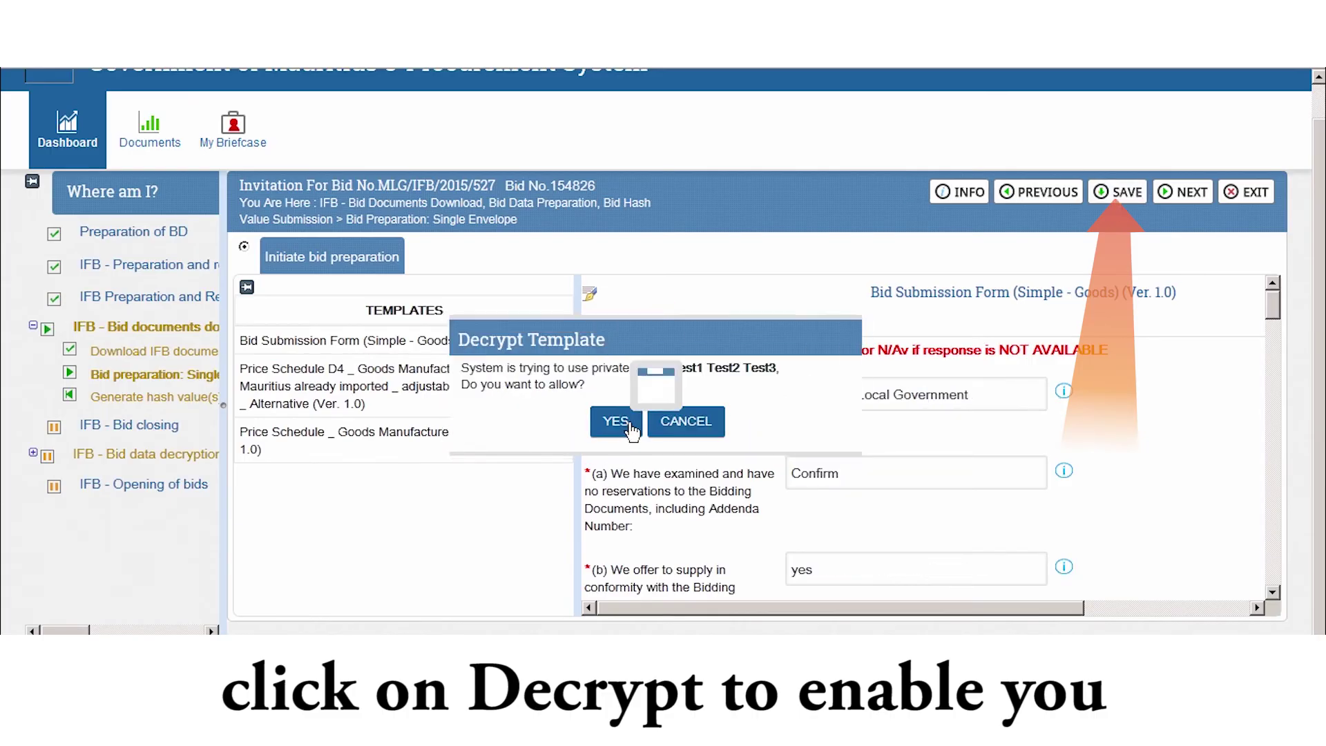
click(617, 422)
scroll(936, 404, down, 1)
drag(1273, 320, 1273, 376)
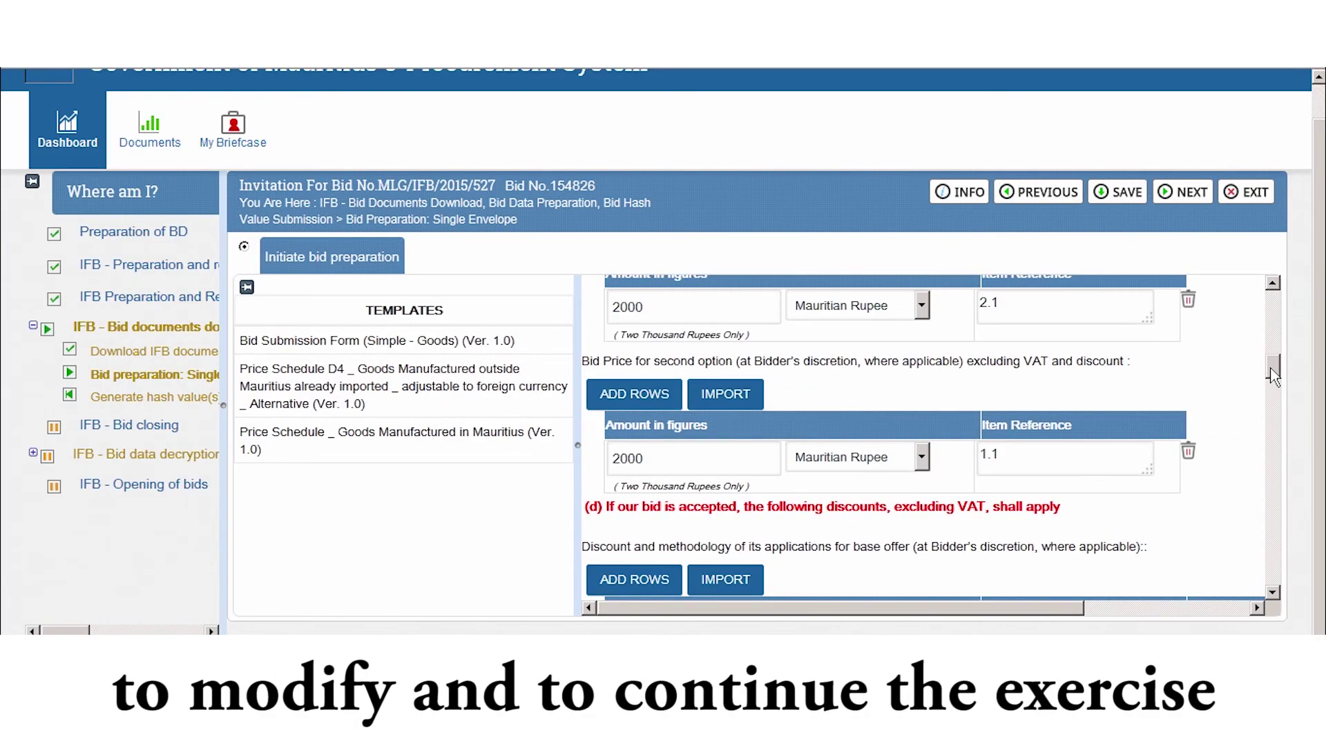